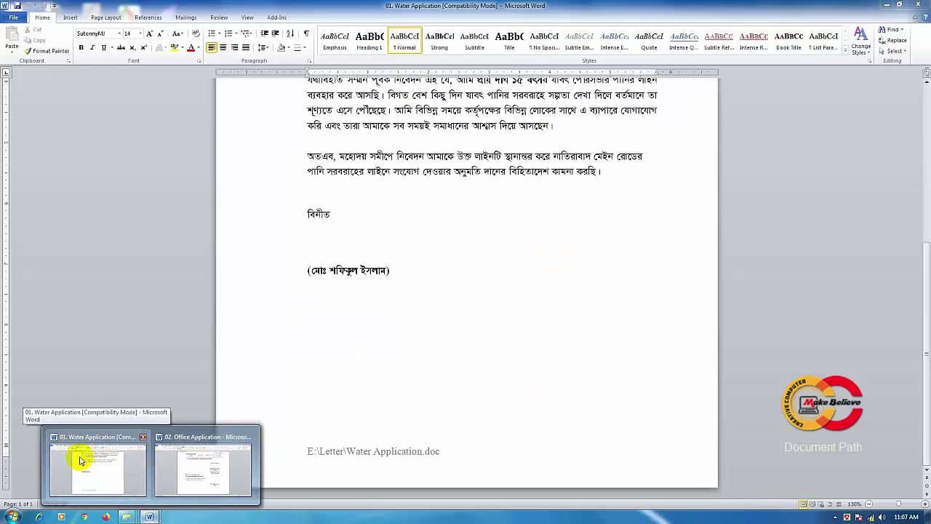
click(105, 465)
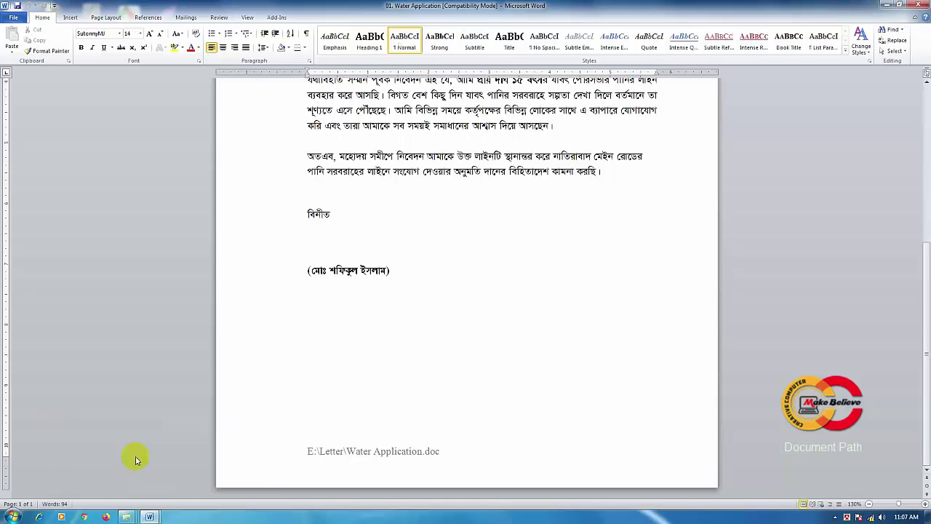
scroll(409, 374, up, 2)
scroll(413, 387, up, 4)
scroll(417, 391, down, 1)
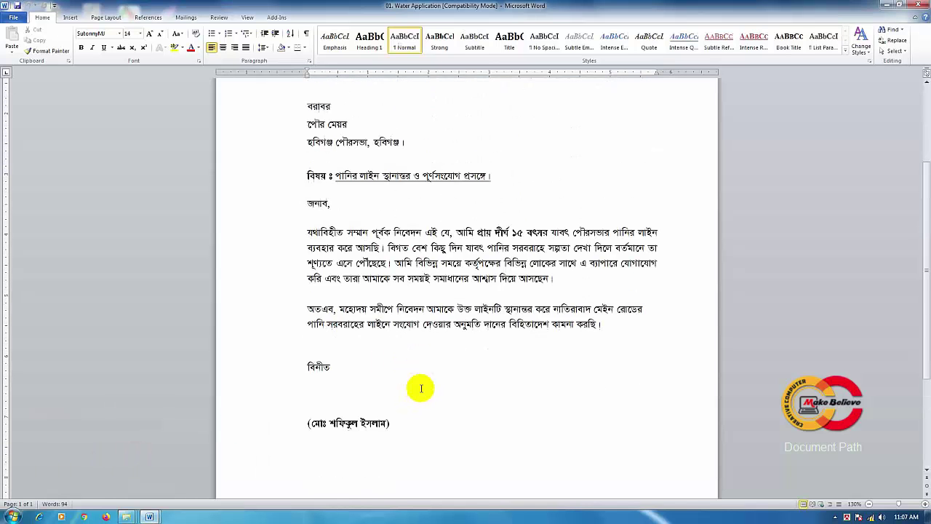
scroll(419, 390, up, 1)
scroll(420, 388, down, 3)
scroll(421, 388, down, 3)
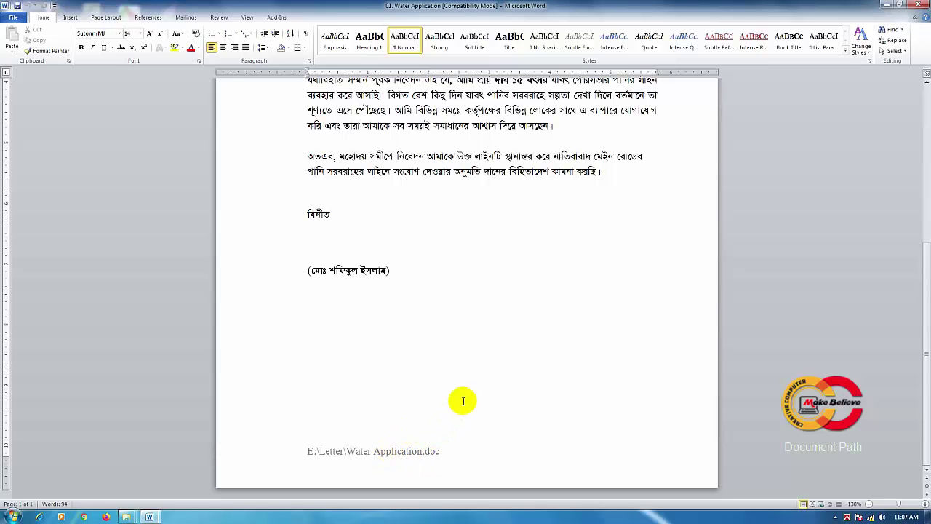
scroll(463, 401, up, 5)
scroll(462, 401, up, 2)
scroll(463, 401, down, 2)
scroll(463, 400, down, 3)
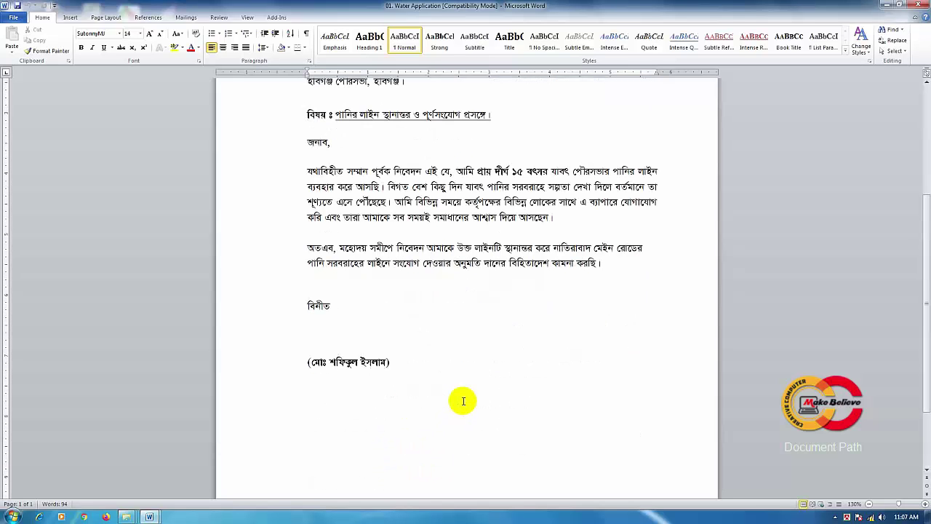
scroll(463, 401, up, 2)
scroll(463, 401, up, 2)
scroll(463, 401, down, 5)
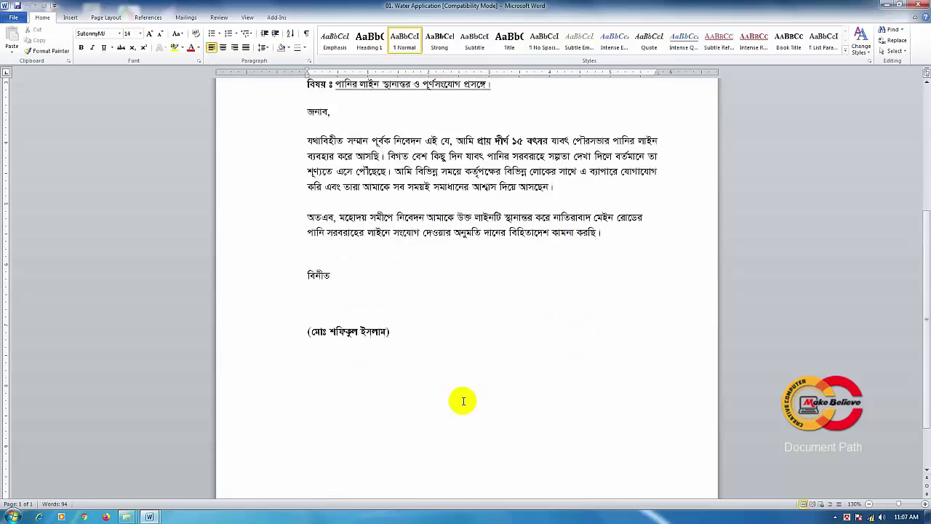
scroll(463, 401, down, 2)
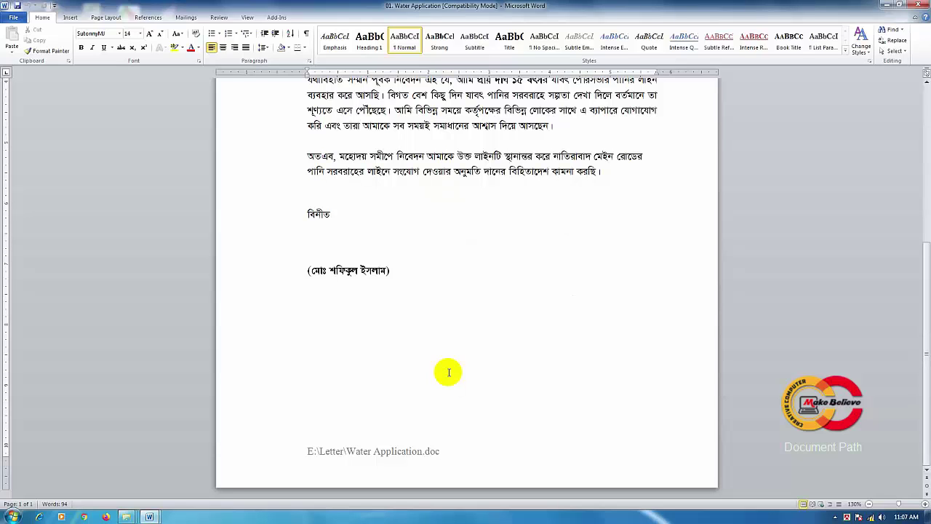
scroll(540, 461, up, 3)
scroll(545, 456, up, 1)
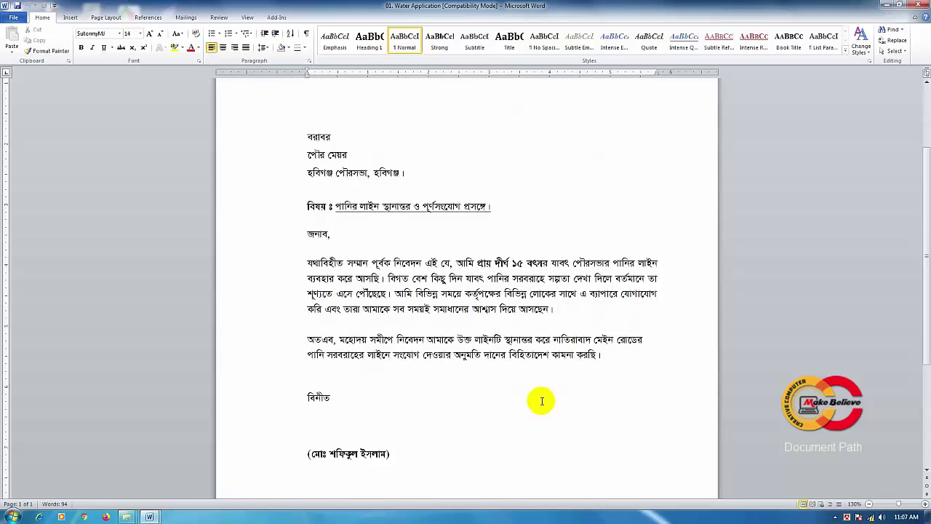
scroll(545, 402, down, 3)
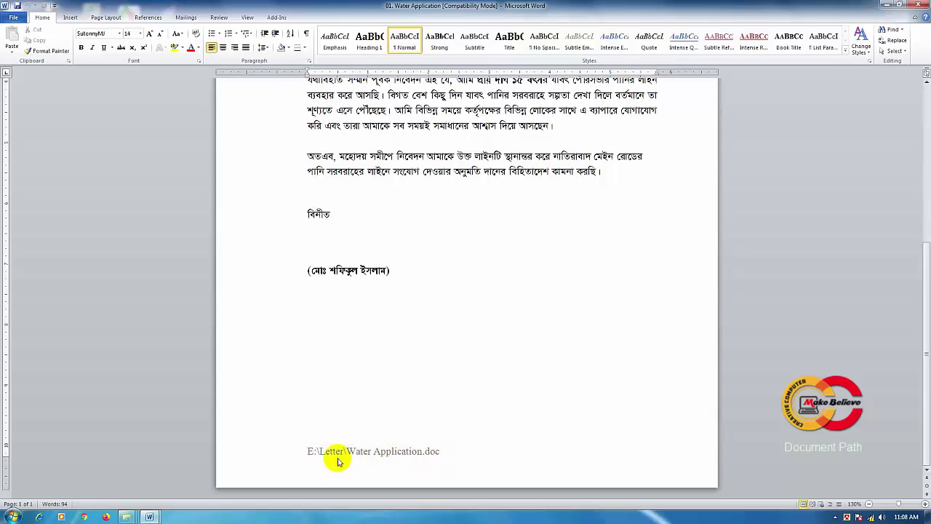
Browse from the desktop through Computer to the Document (E:) drive, then glance back at the Water Application letter.
click(884, 4)
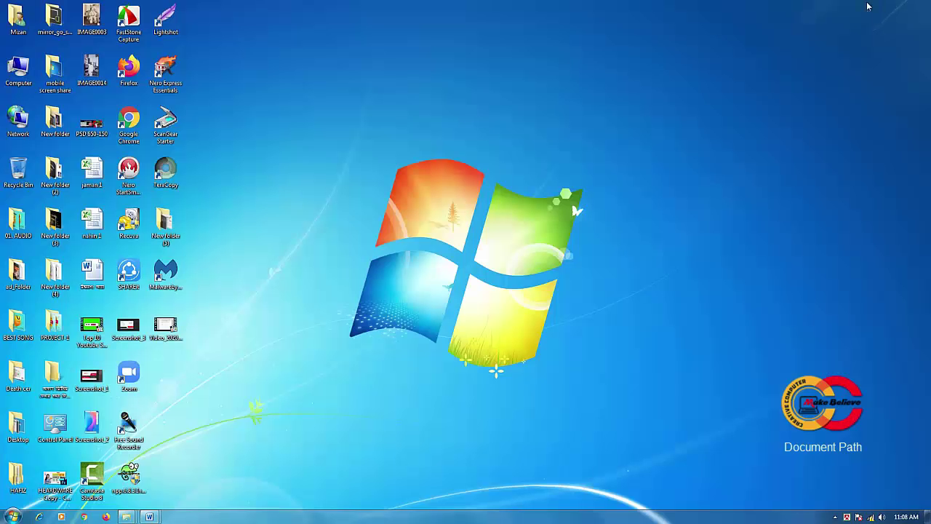
click(20, 71)
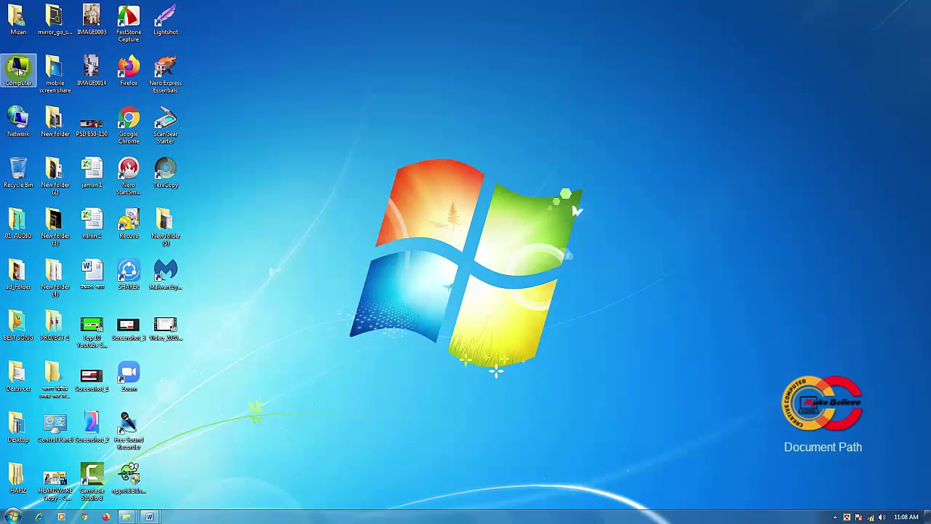
double_click(20, 69)
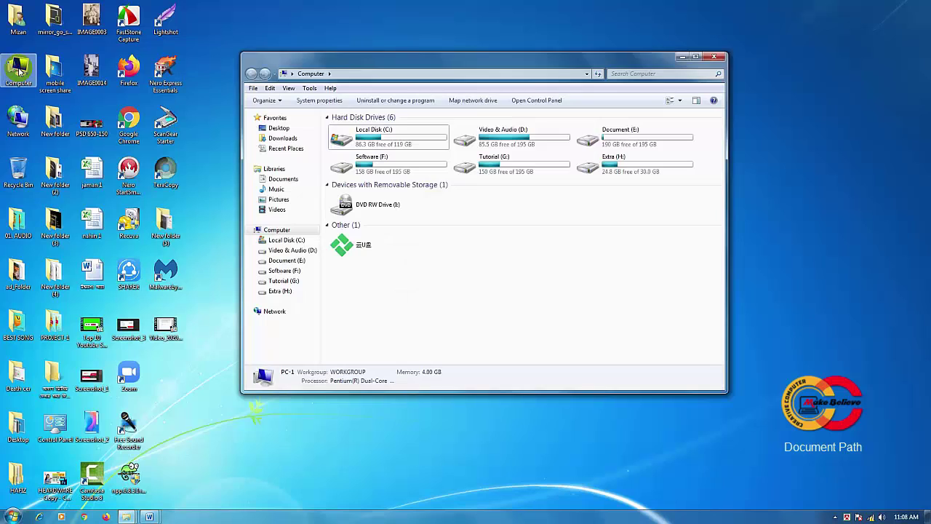
double_click(631, 138)
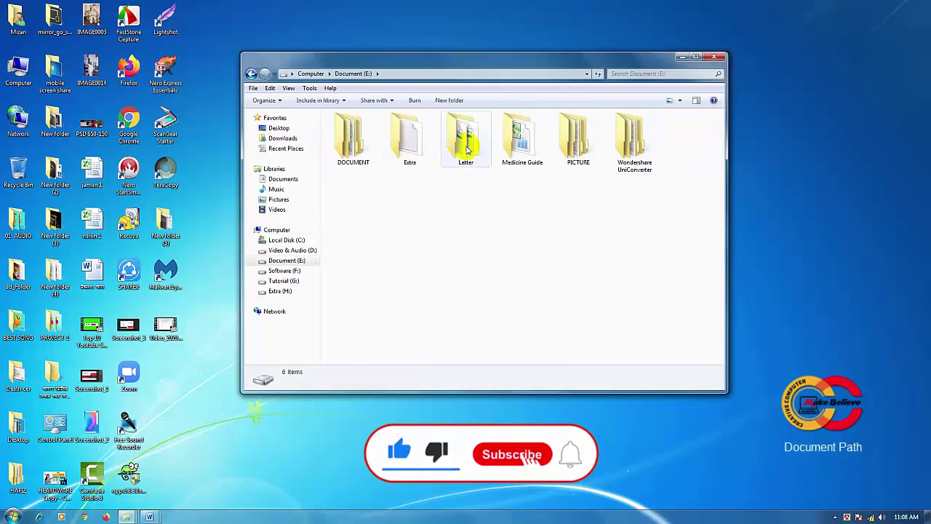
click(468, 149)
click(149, 517)
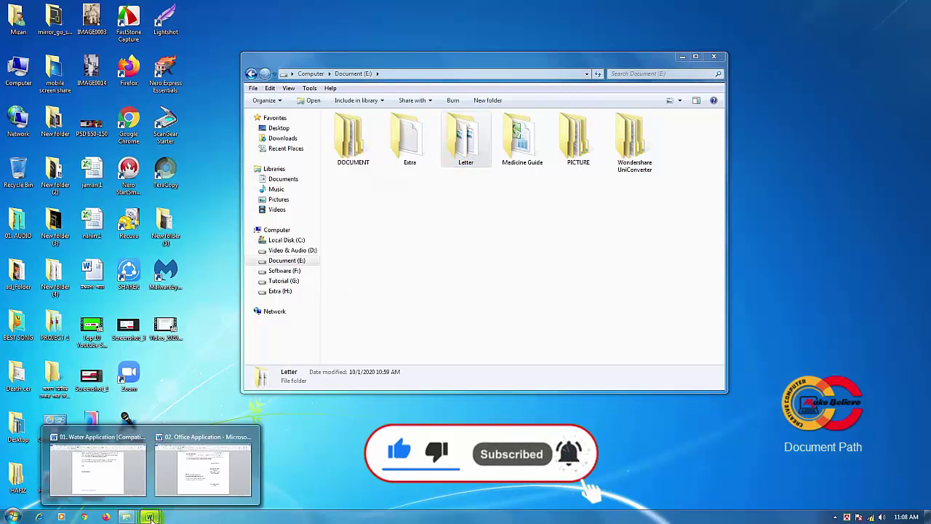
click(102, 448)
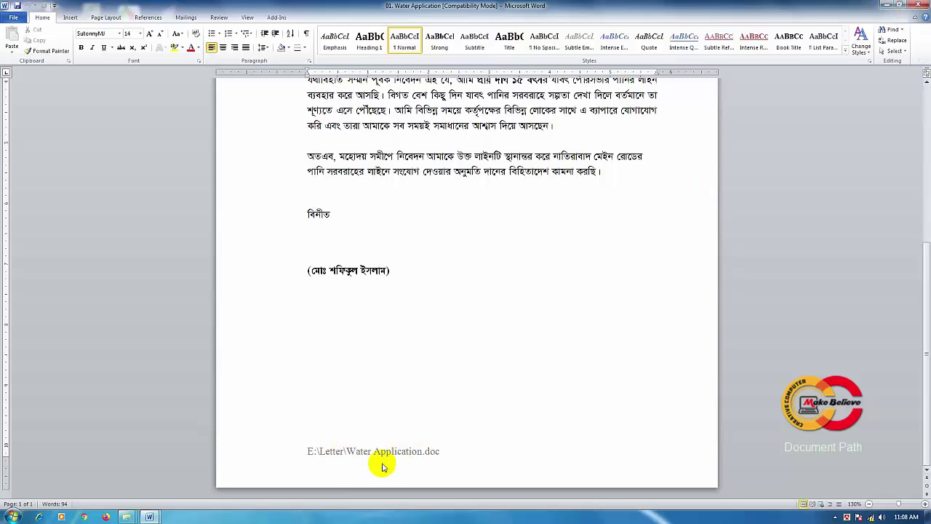
Open the E:\Letter folder, inspect the Water Application file's details, then close Explorer.
click(884, 4)
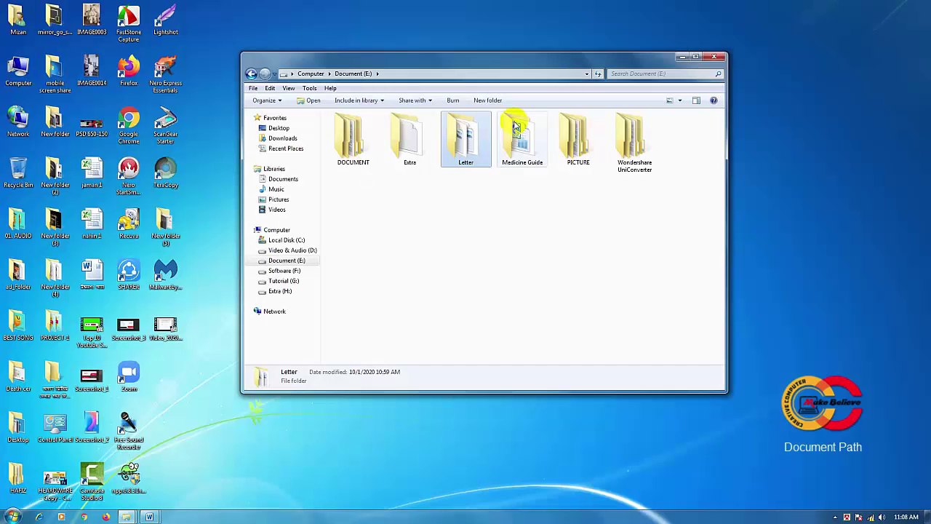
double_click(469, 142)
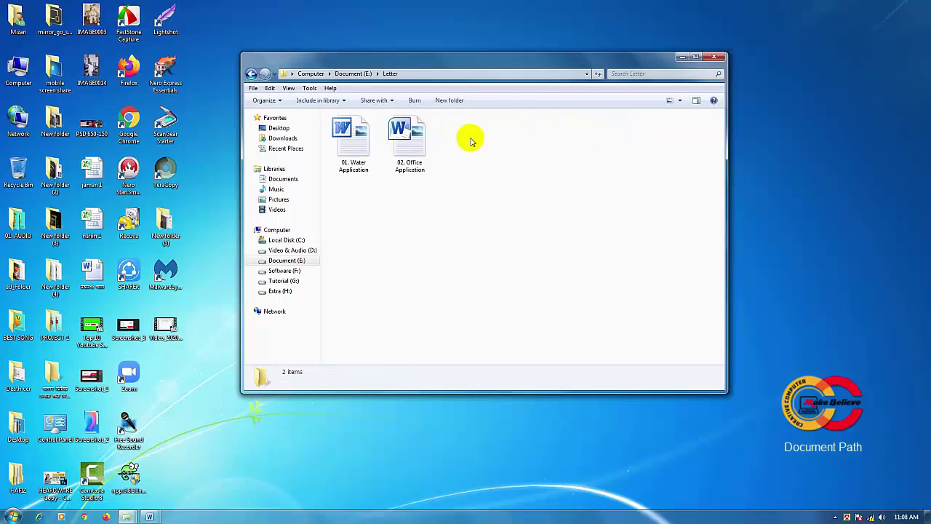
click(351, 166)
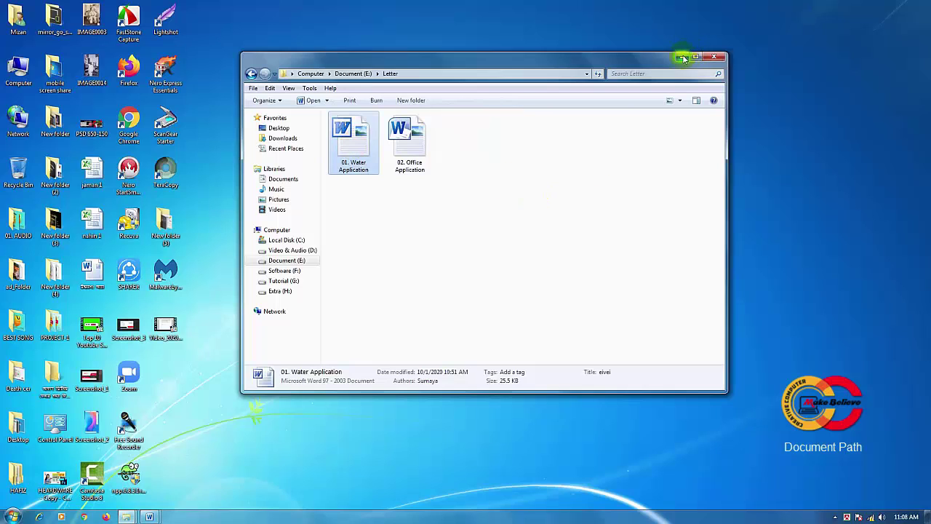
drag(556, 65, 556, 58)
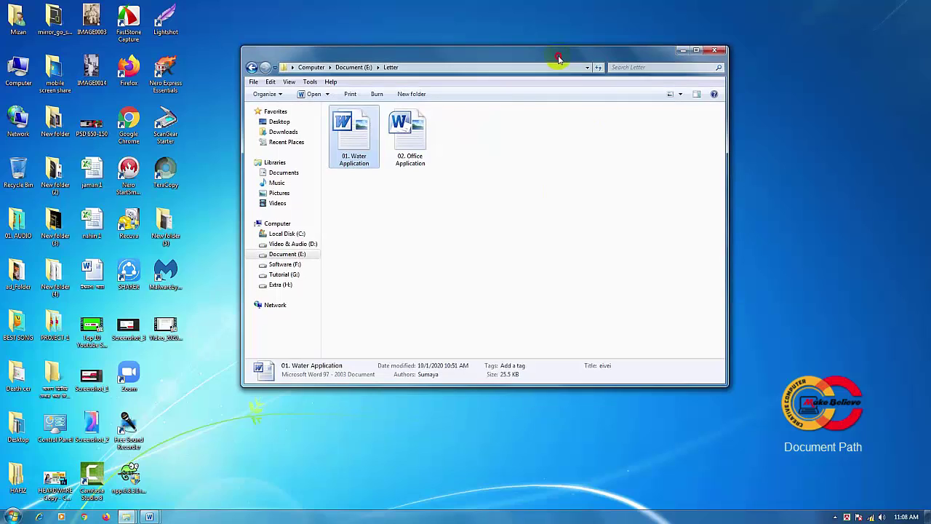
click(571, 120)
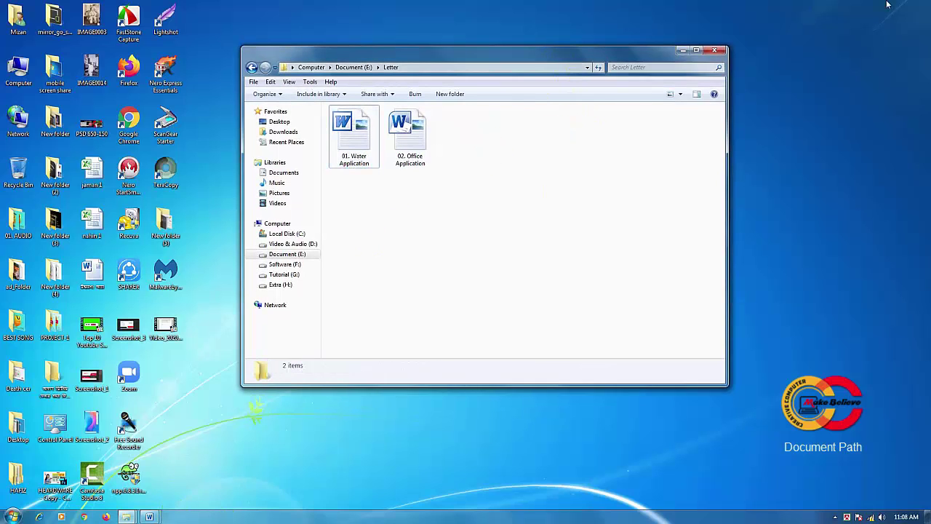
click(714, 50)
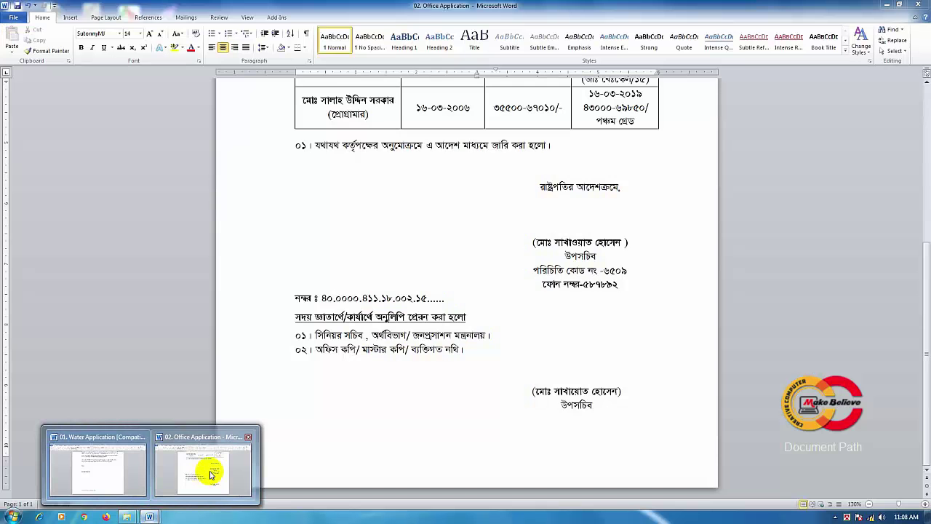
Return to the 02. Office Application letter and open its empty footer below the signature block.
mouse_move(150, 517)
click(209, 471)
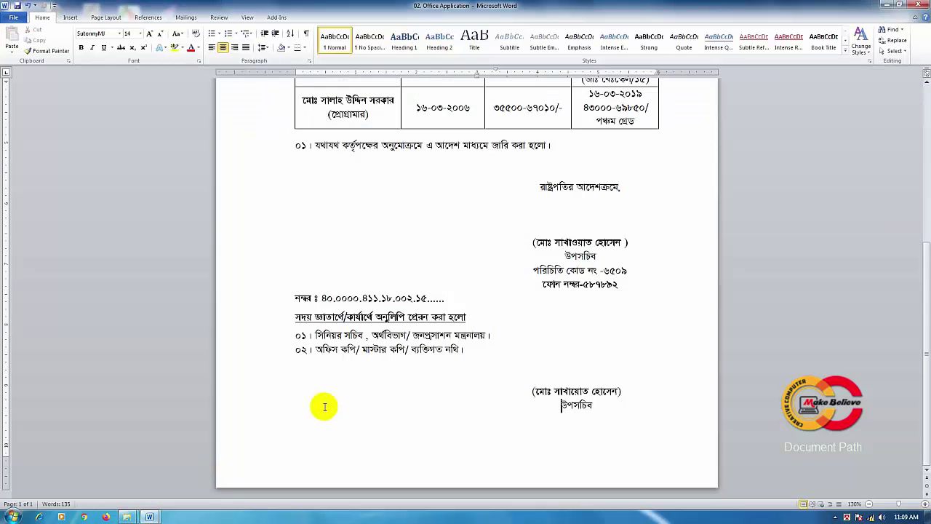
scroll(367, 378, up, 3)
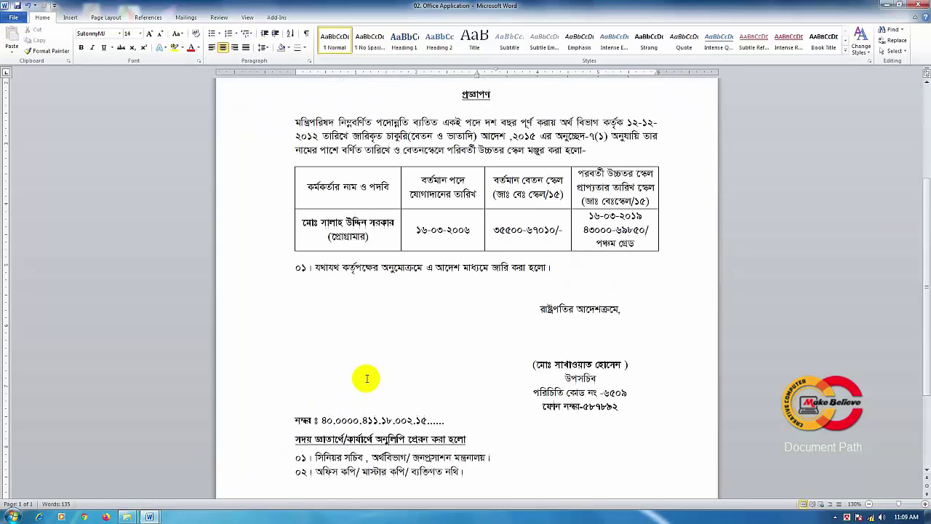
scroll(366, 378, down, 3)
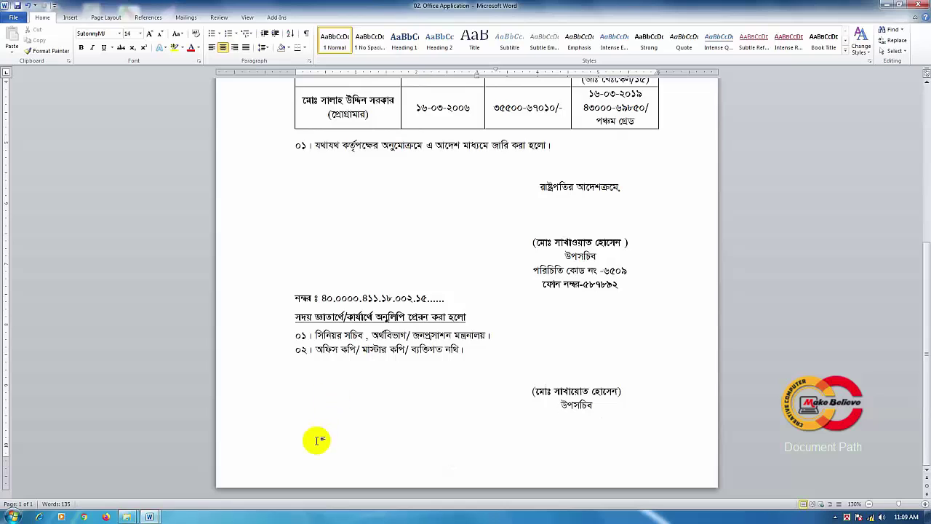
scroll(364, 381, up, 1)
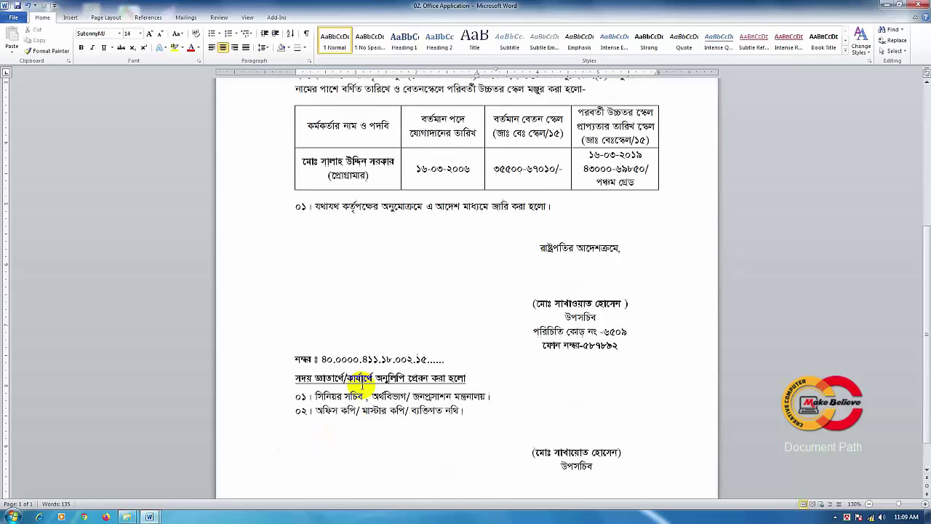
scroll(357, 376, up, 2)
scroll(360, 379, down, 2)
scroll(360, 378, down, 1)
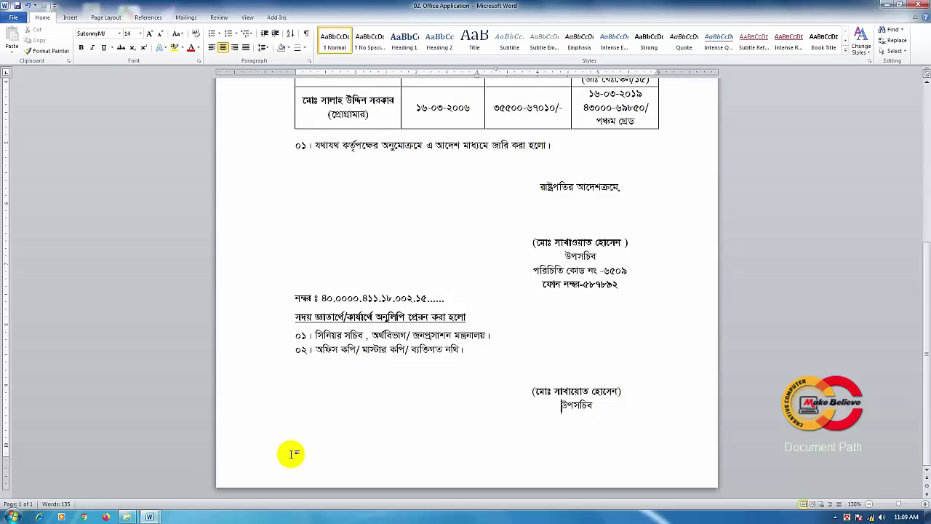
double_click(299, 460)
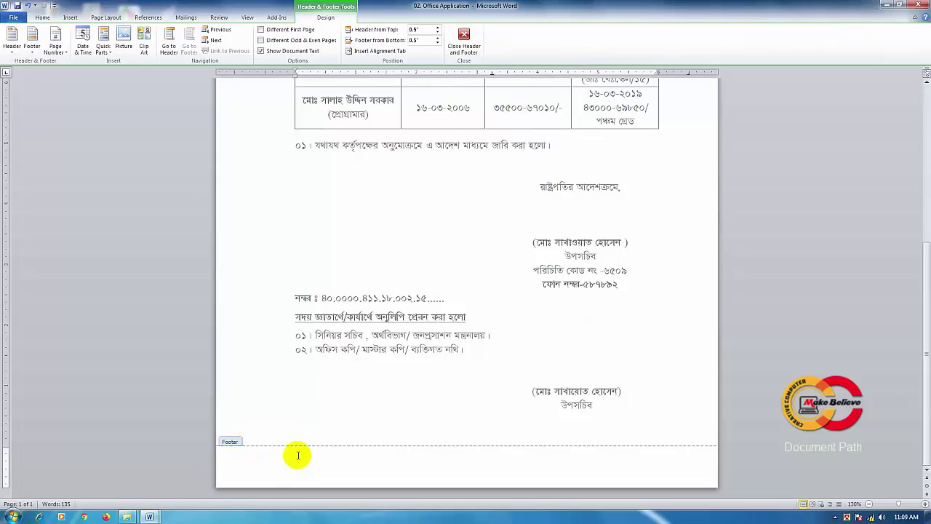
Insert a Document Information FileName field with path, showing E:\Letter\02. Office Application.docx in the footer.
click(70, 17)
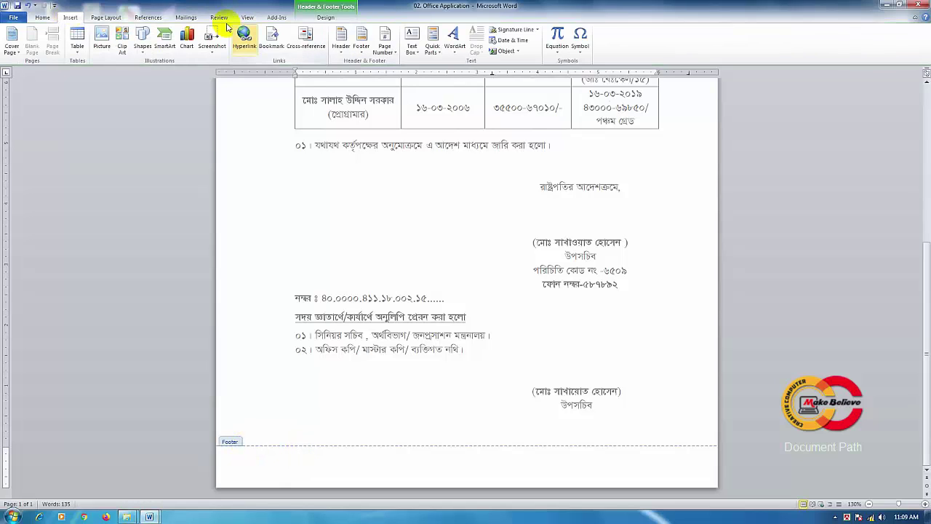
click(440, 52)
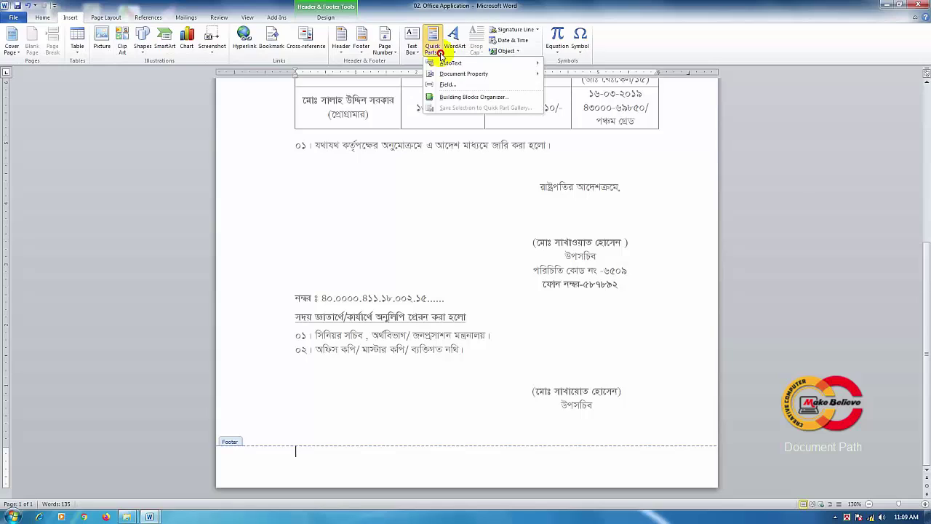
click(459, 86)
drag(458, 141, 448, 118)
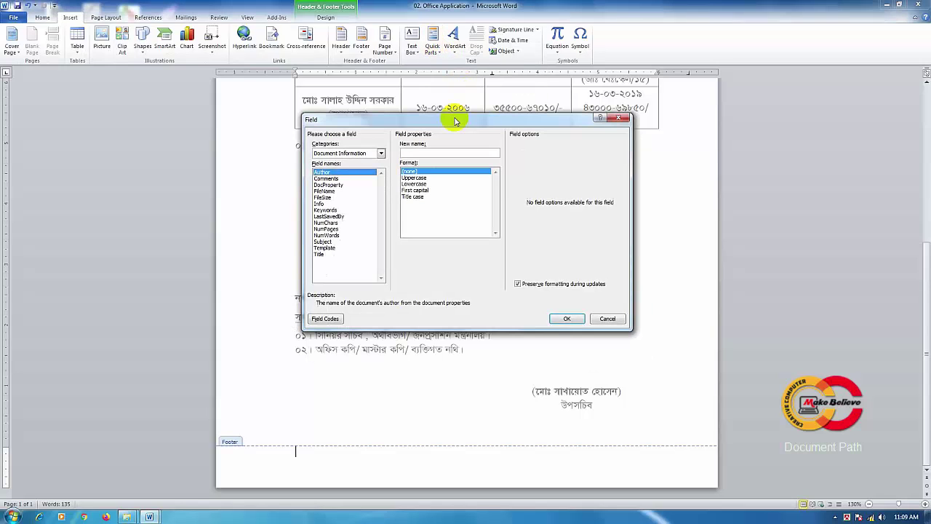
click(379, 153)
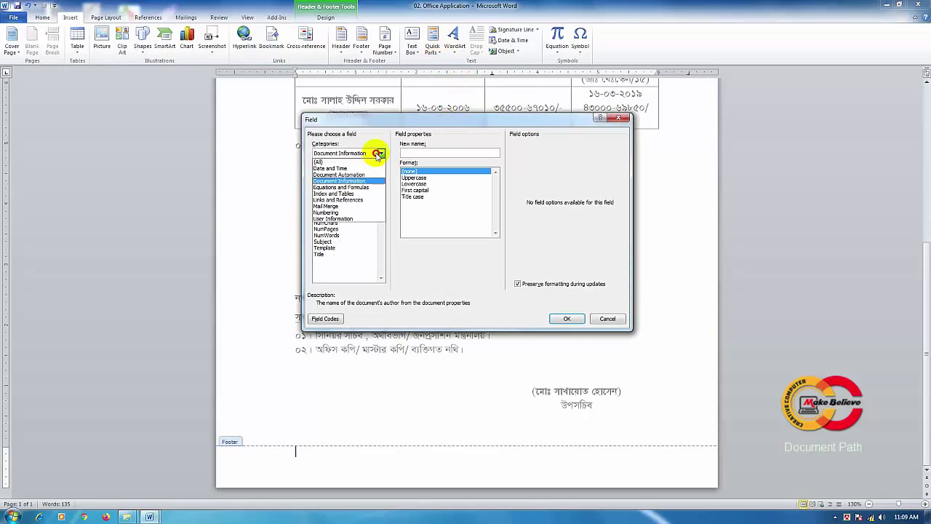
click(327, 162)
click(381, 154)
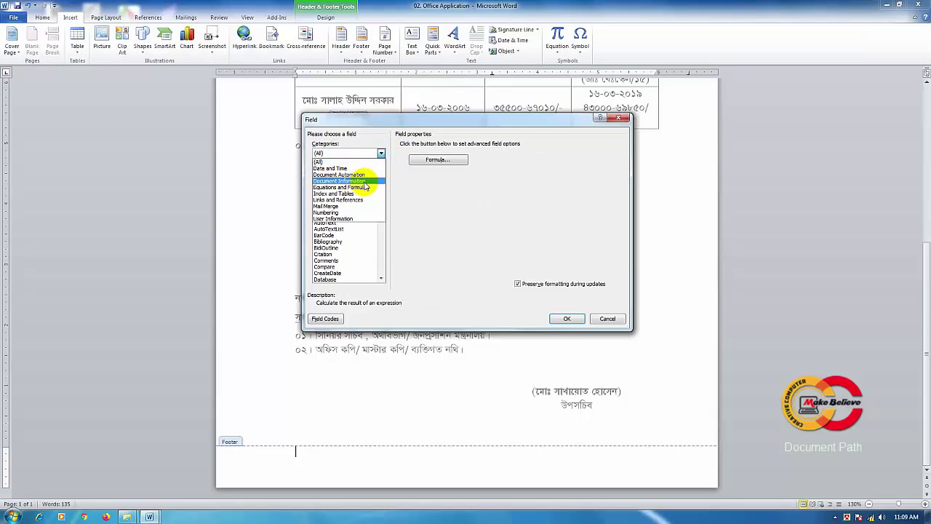
click(361, 140)
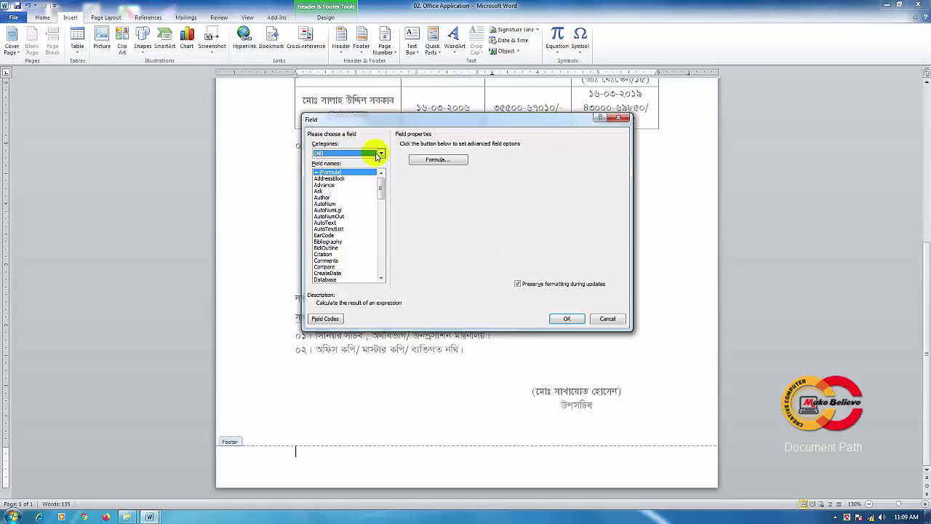
click(380, 153)
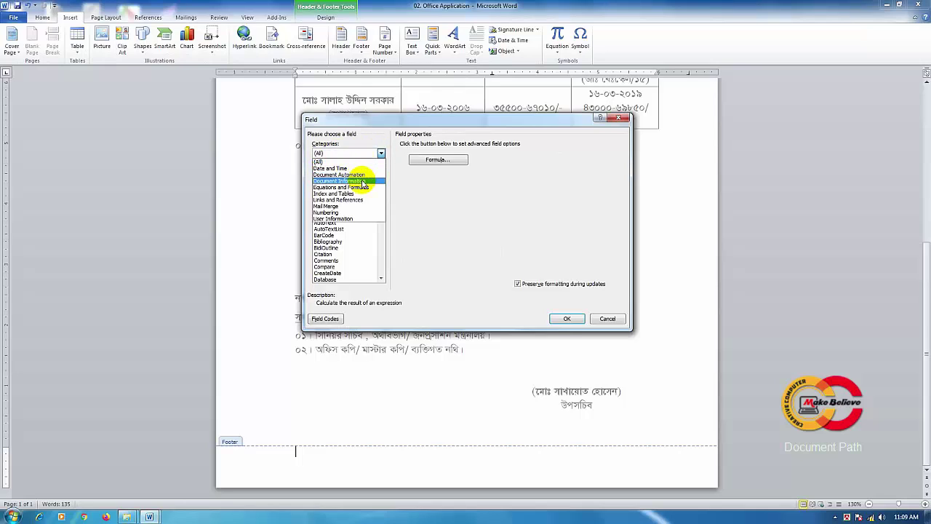
click(360, 180)
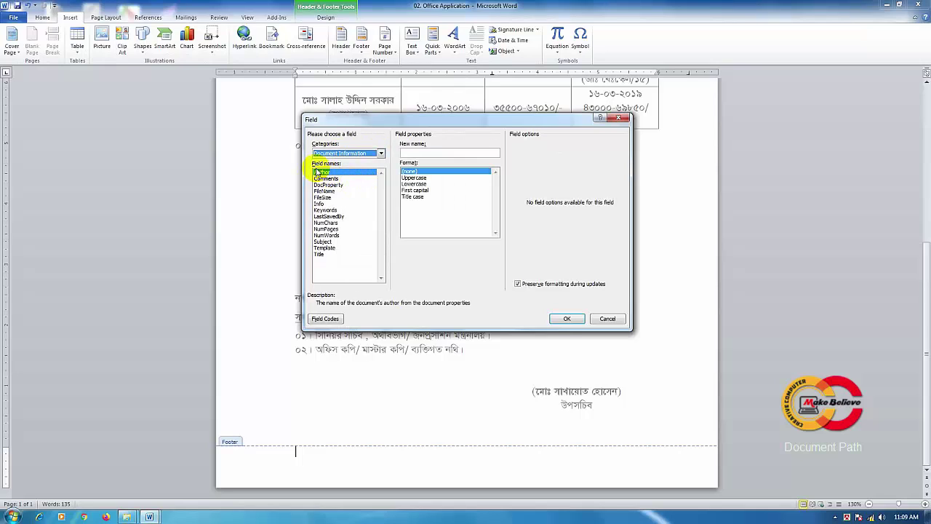
click(326, 192)
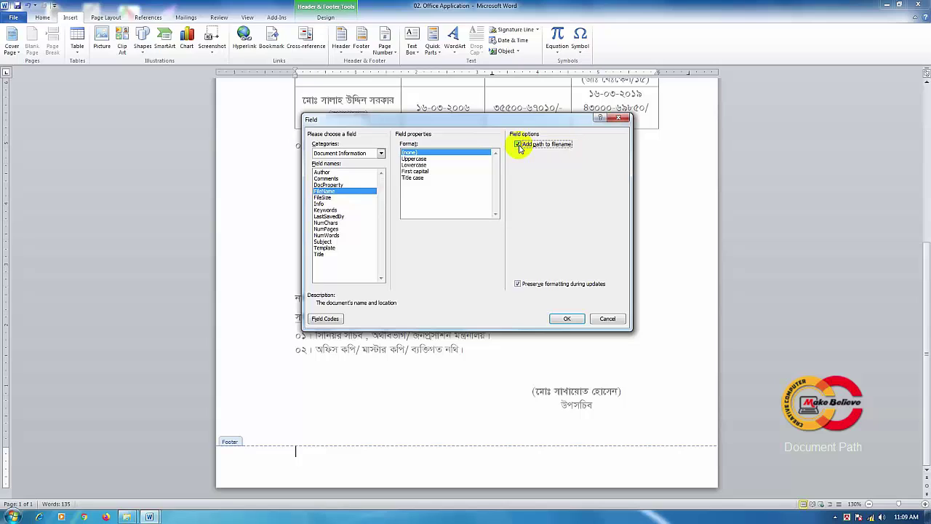
click(567, 318)
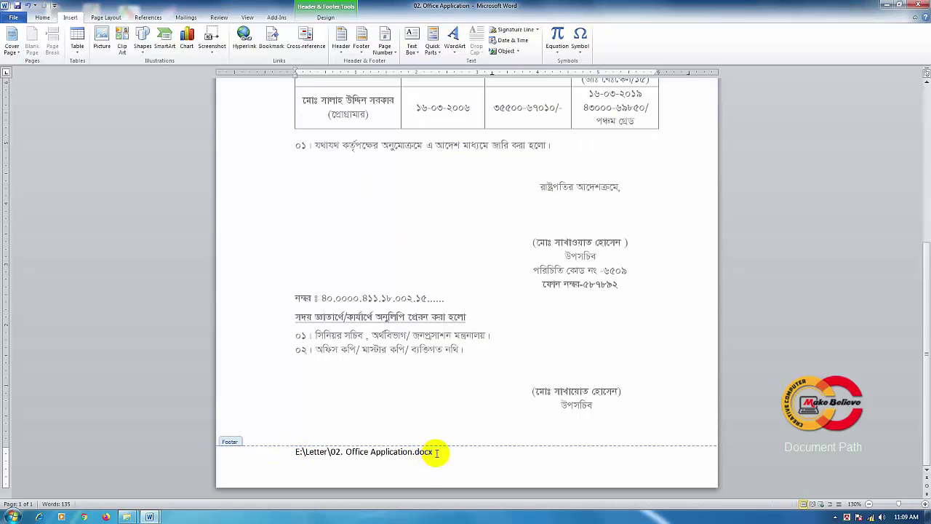
Confirm the footer's inserted path is a field.
scroll(527, 243, up, 1)
scroll(524, 119, down, 1)
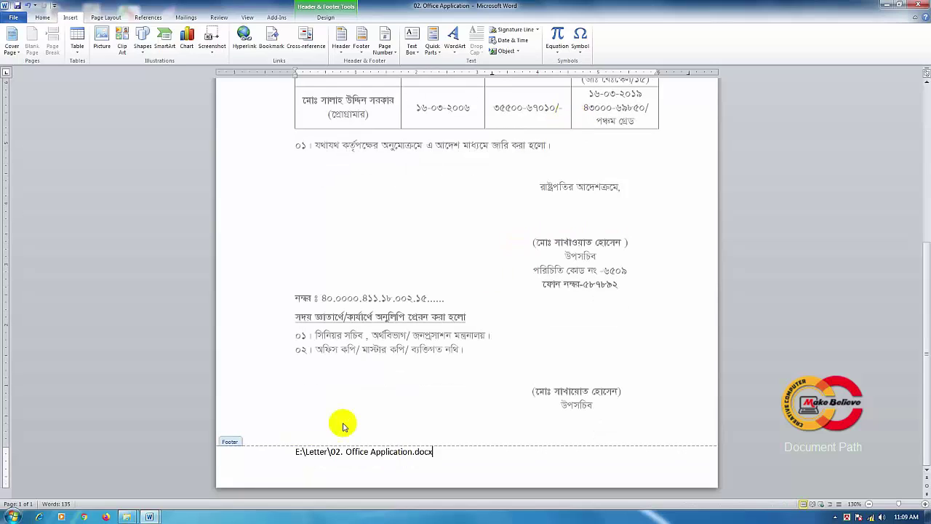
click(417, 463)
click(441, 454)
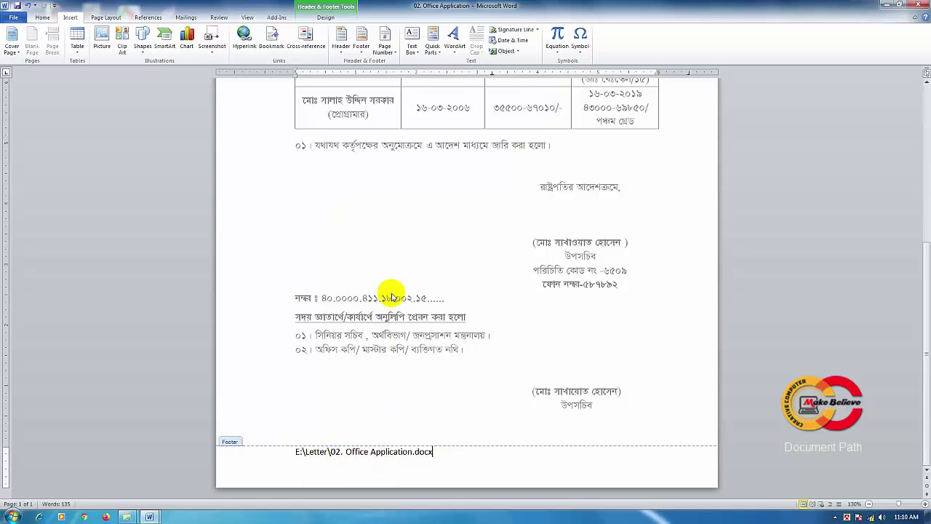
Leave footer editing for the body text and bring up the File Info page.
scroll(473, 263, up, 5)
scroll(473, 264, down, 2)
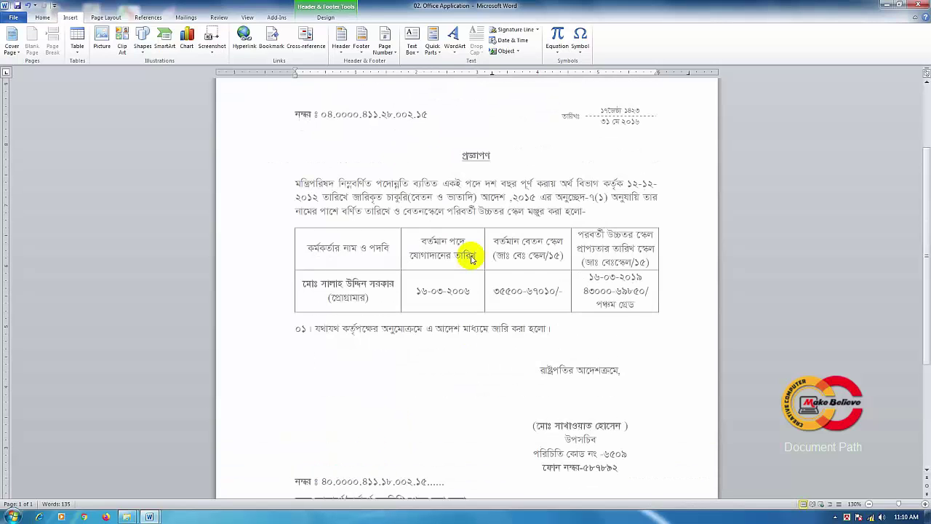
scroll(466, 348, down, 1)
scroll(437, 385, down, 3)
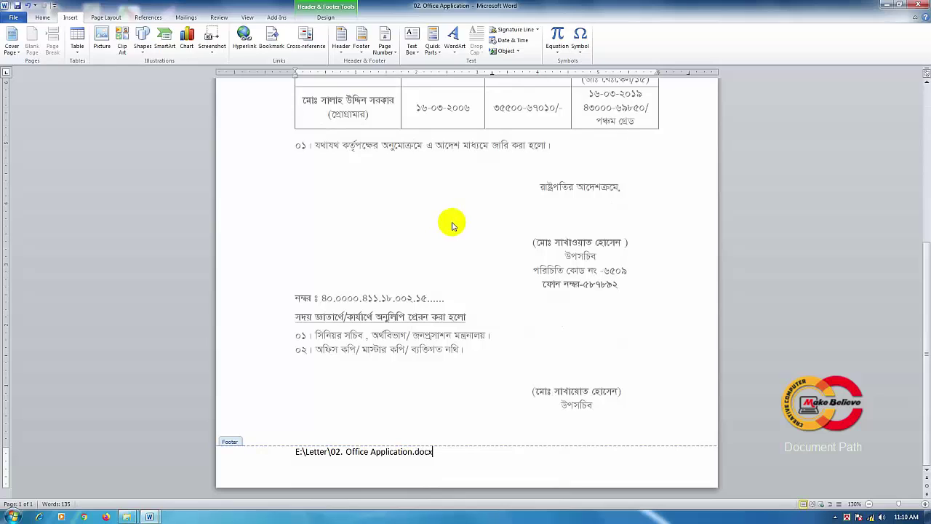
double_click(439, 262)
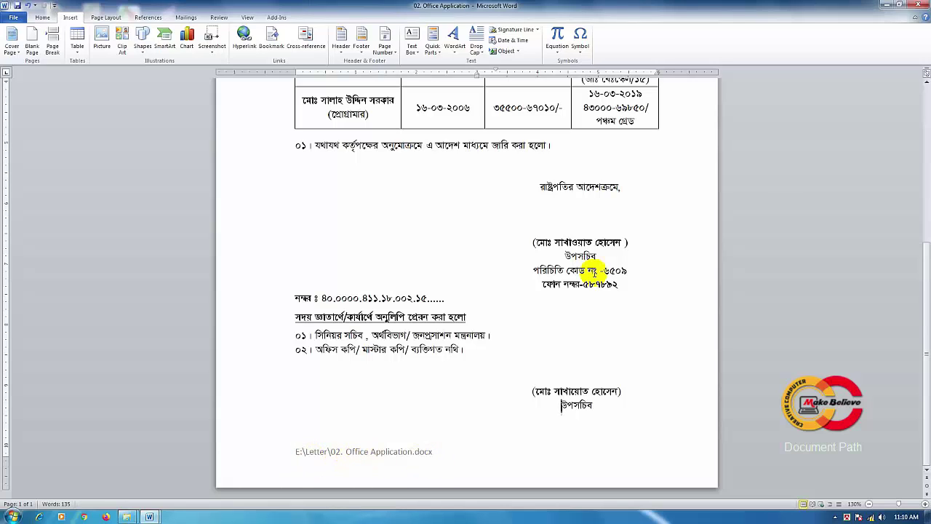
click(20, 21)
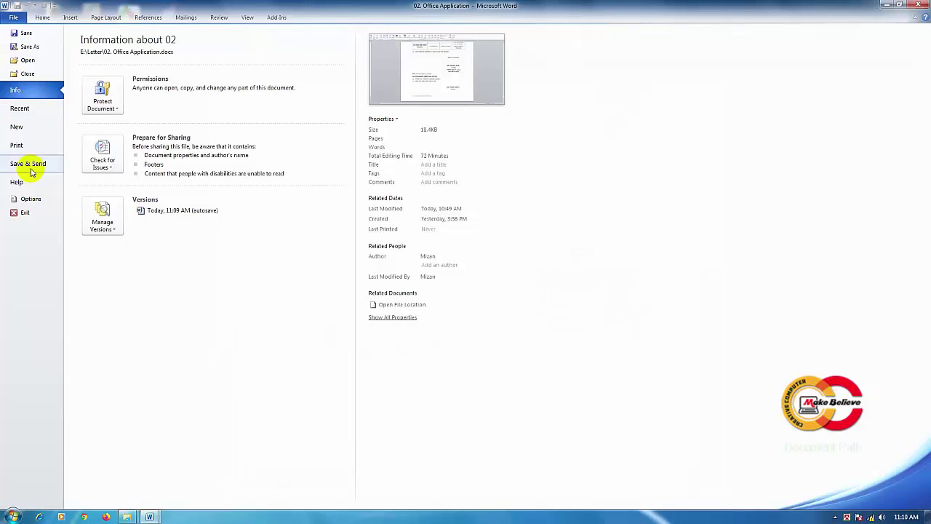
Check the letter in Print preview, then return to the document and view the file-path footer.
click(29, 144)
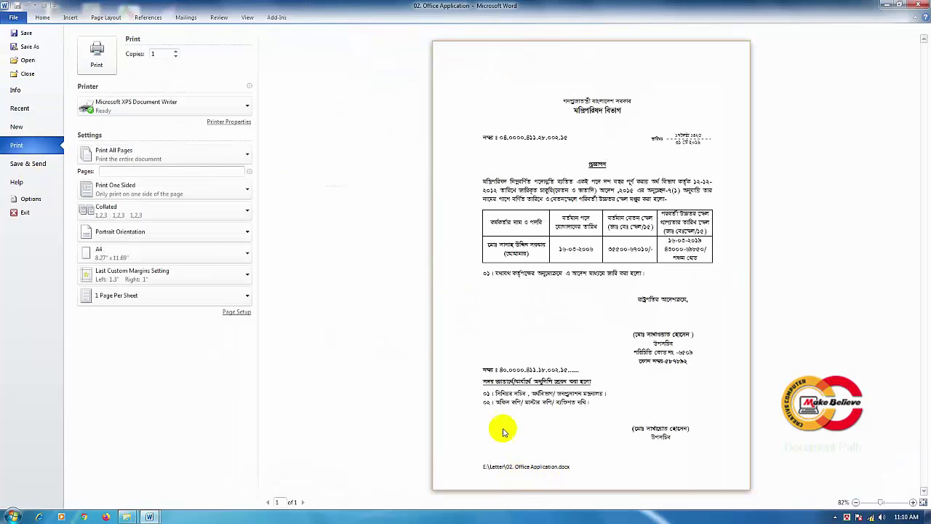
click(42, 17)
scroll(443, 251, up, 3)
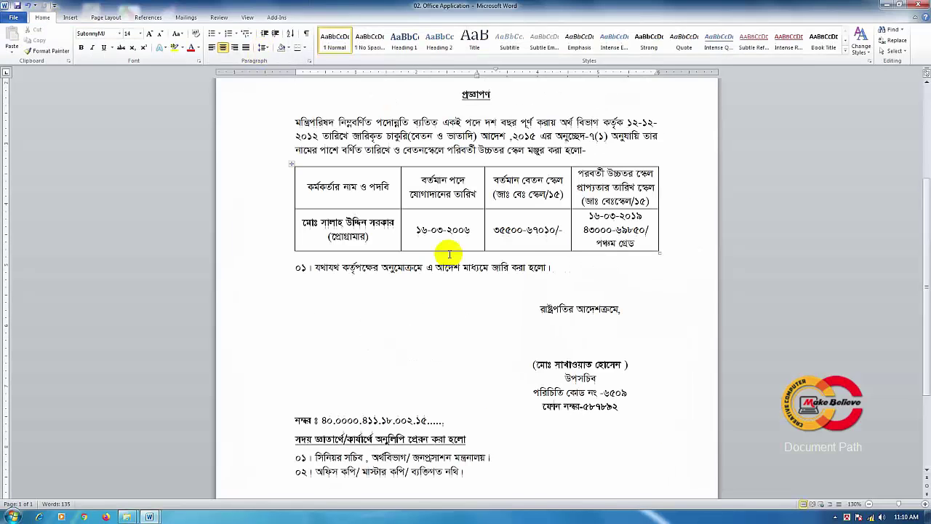
scroll(443, 251, up, 2)
scroll(445, 252, up, 4)
scroll(449, 254, down, 5)
scroll(449, 254, down, 4)
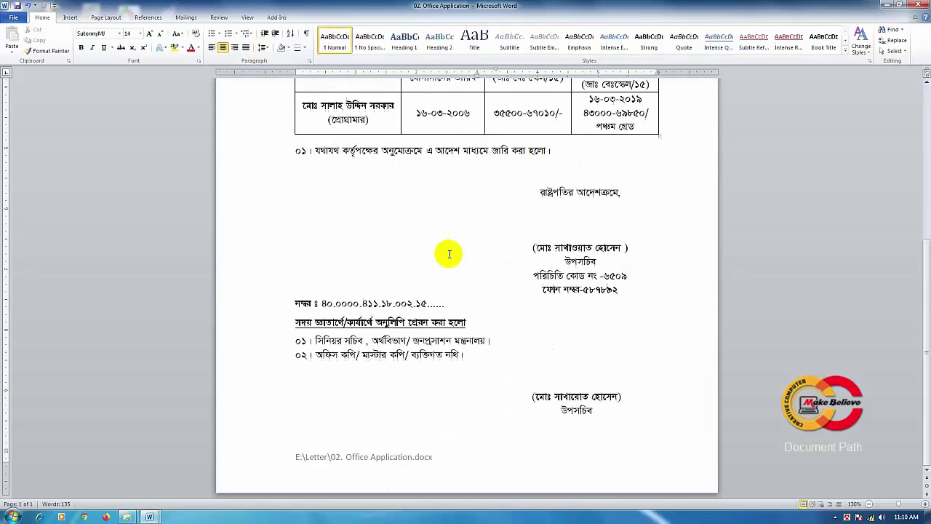
scroll(450, 254, down, 1)
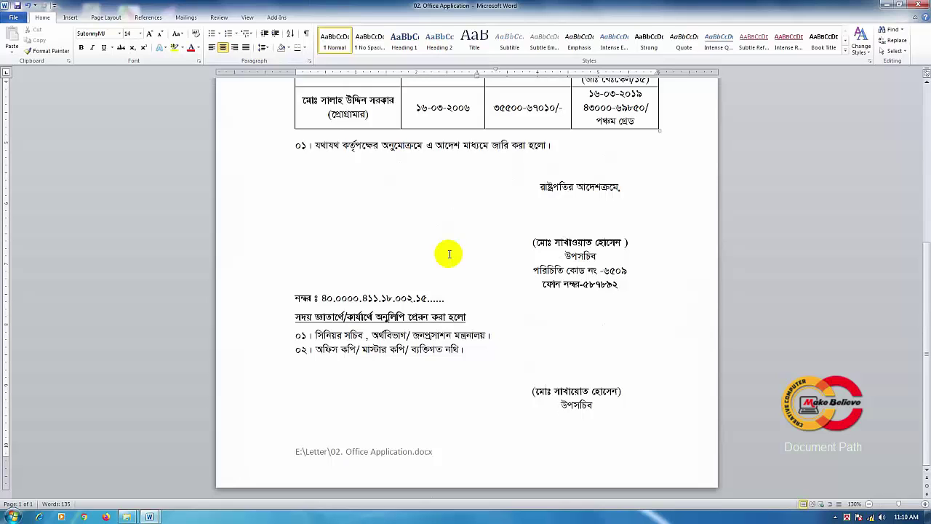
Minimize the Word window with the Office Application letter to show the desktop.
click(887, 4)
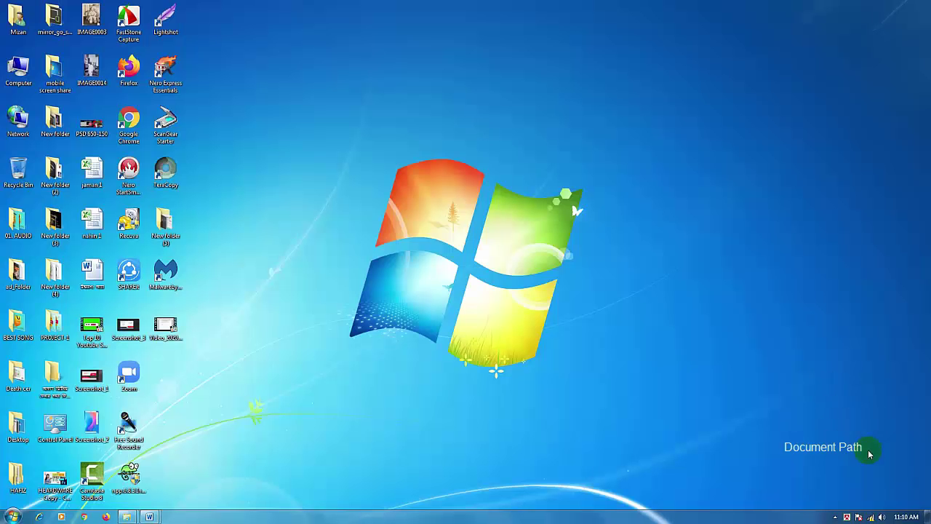